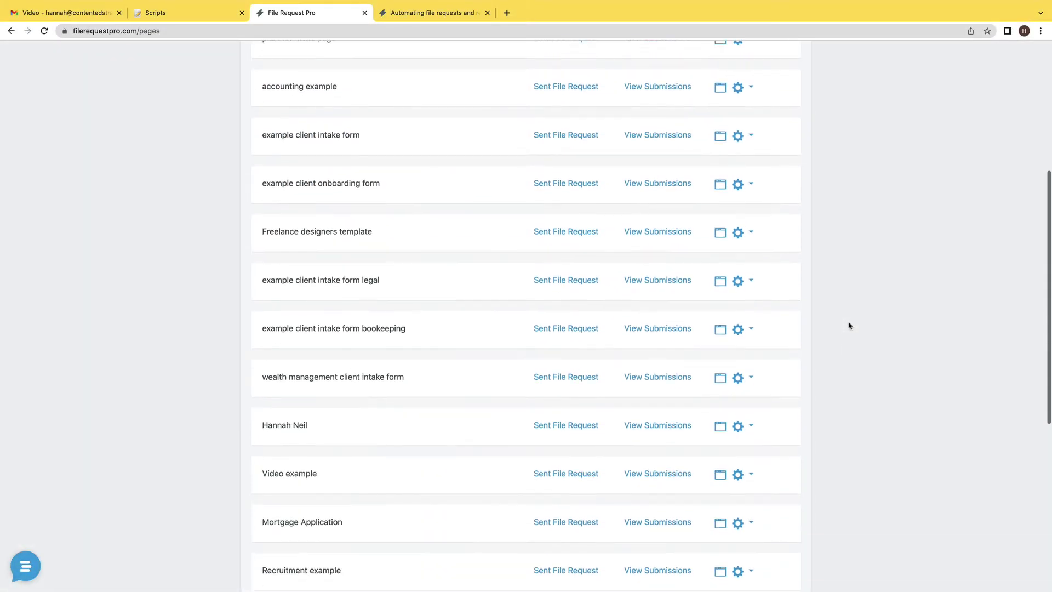
{"action": "scroll", "coordinate": [849, 325], "scroll_direction": "down", "scroll_amount": 2}
{"action": "scroll", "coordinate": [850, 325], "scroll_direction": "down", "scroll_amount": 2}
{"action": "scroll", "coordinate": [850, 325], "scroll_direction": "down", "scroll_amount": 1}
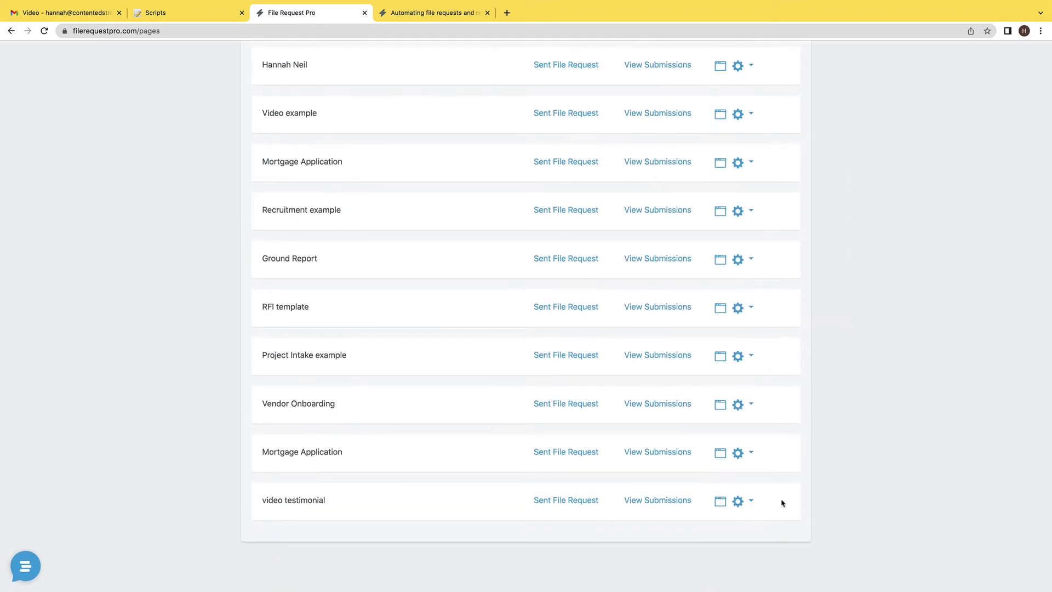
Show the action options for the video testimonial page at the bottom of the pages list
{"action": "left_click", "coordinate": [749, 503]}
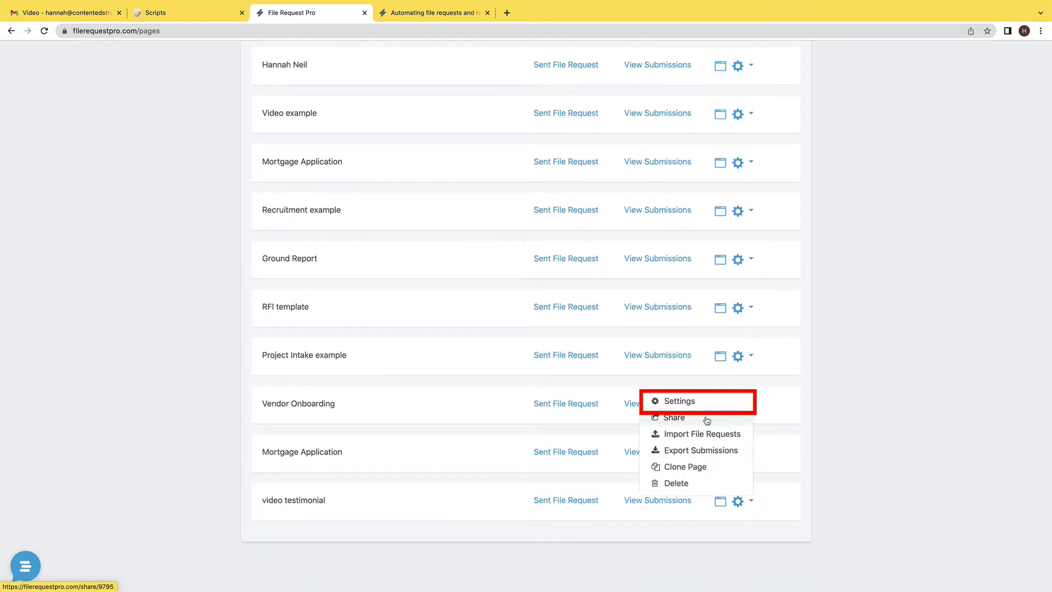
Open the video testimonial page's Settings to reach its file request and reminder emails
{"action": "left_click", "coordinate": [698, 403]}
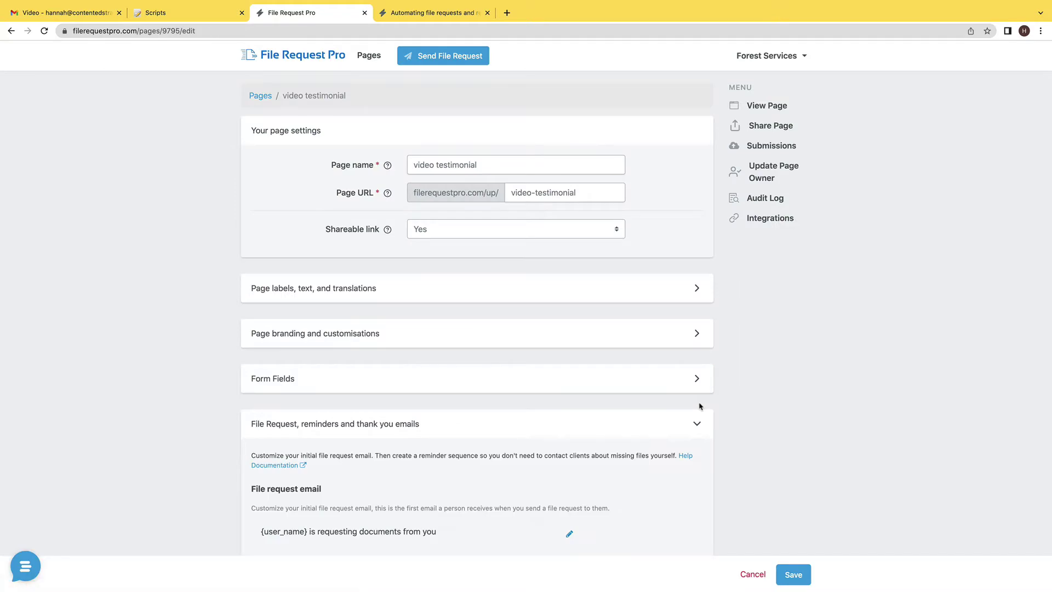
{"action": "scroll", "coordinate": [770, 406], "scroll_direction": "down", "scroll_amount": 3}
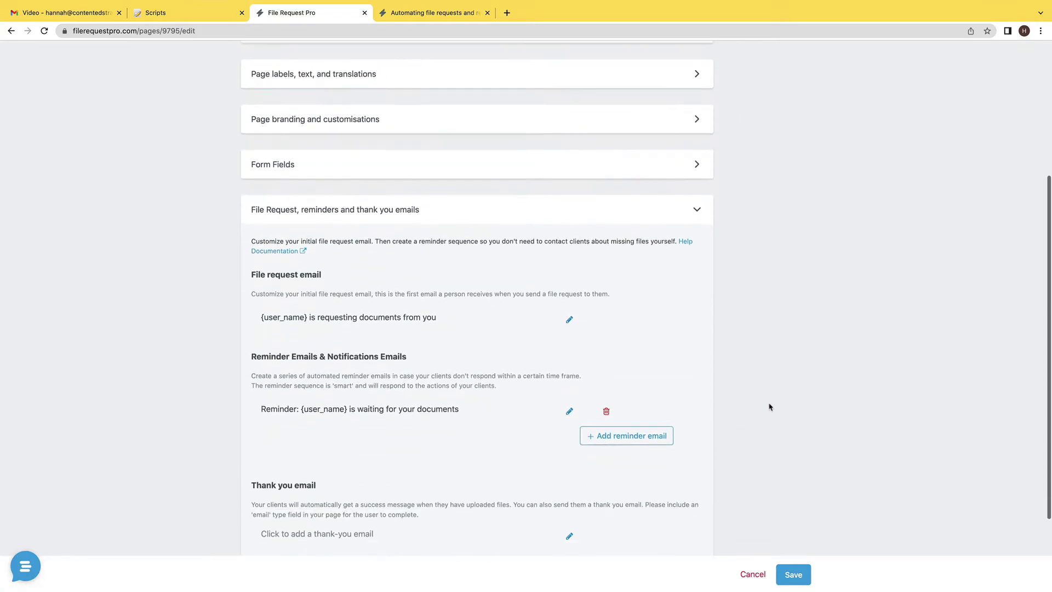
{"action": "scroll", "coordinate": [770, 406], "scroll_direction": "down", "scroll_amount": 1}
{"action": "scroll", "coordinate": [769, 407], "scroll_direction": "down", "scroll_amount": 2}
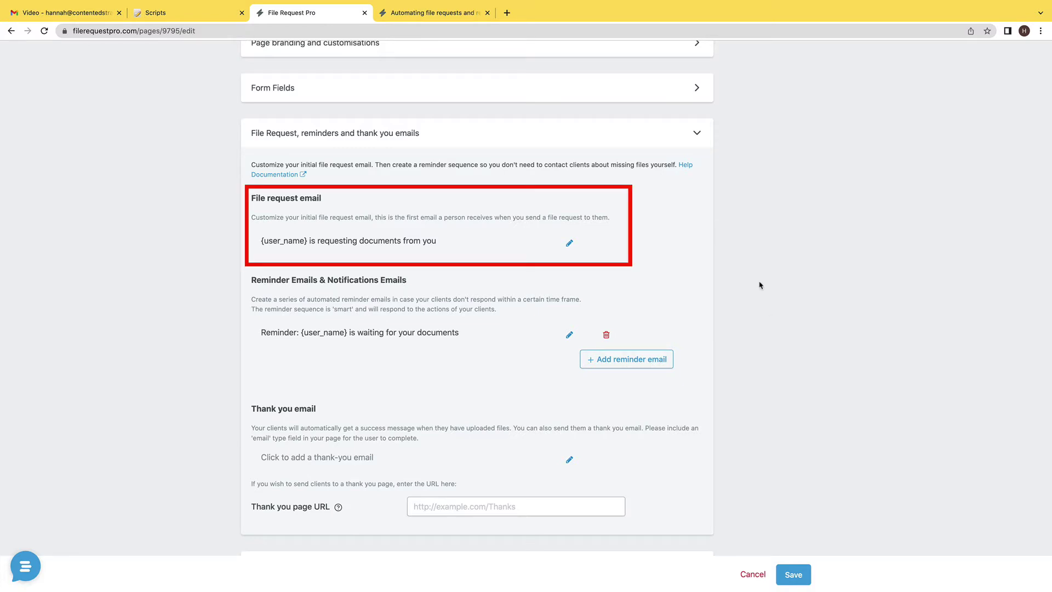
Open the file request email editor, showing the HTML source and insertable variables
{"action": "left_click", "coordinate": [568, 245]}
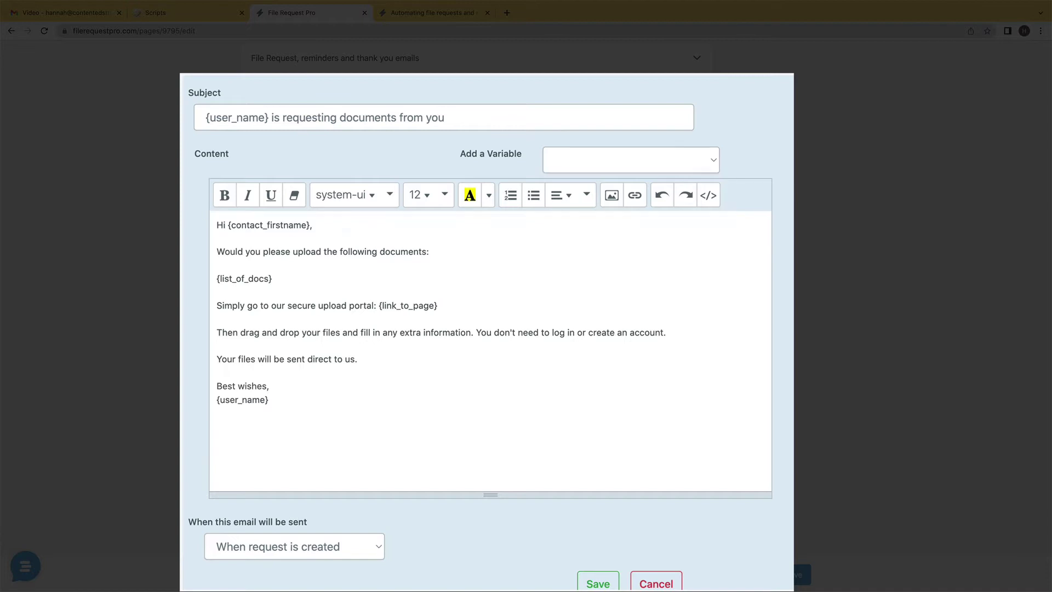
{"action": "left_click", "coordinate": [708, 195]}
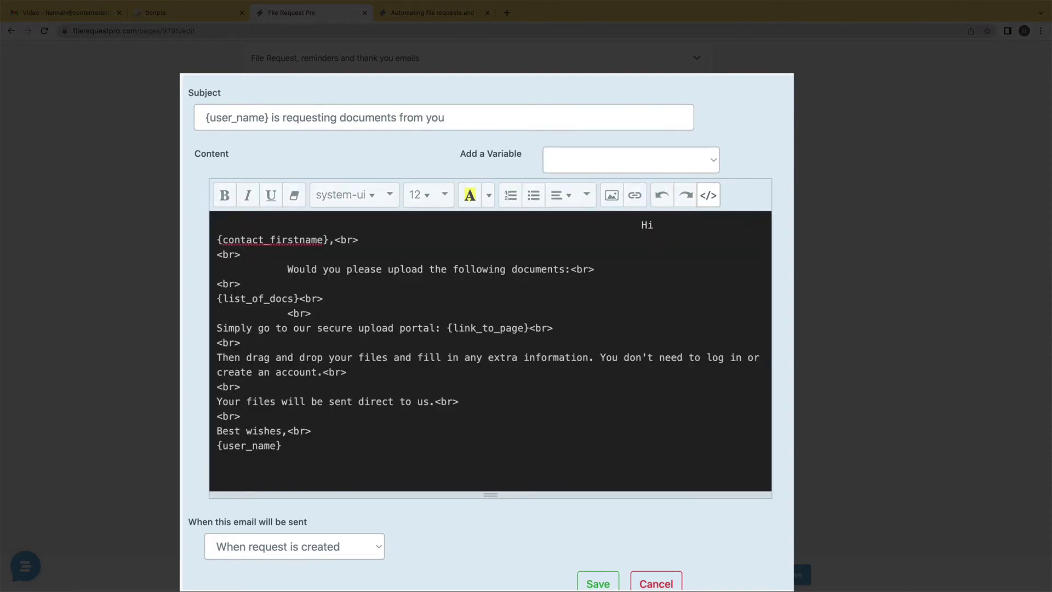
{"action": "left_click", "coordinate": [631, 160]}
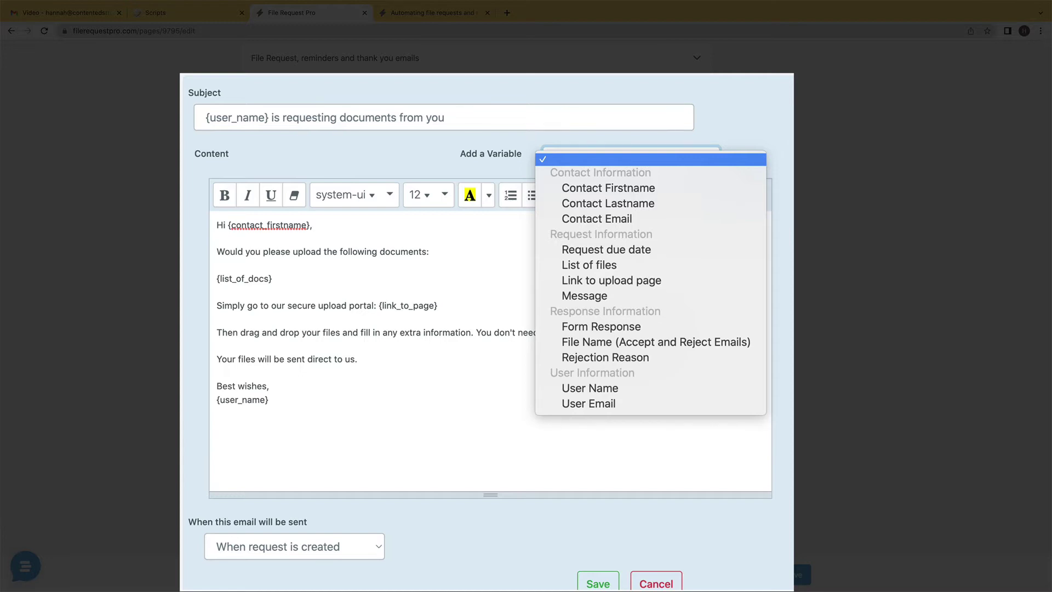
Bold 'Would you please upload the following documents:' and check when the email sends
{"action": "left_click_drag", "start_coordinate": [429, 251], "coordinate": [216, 252]}
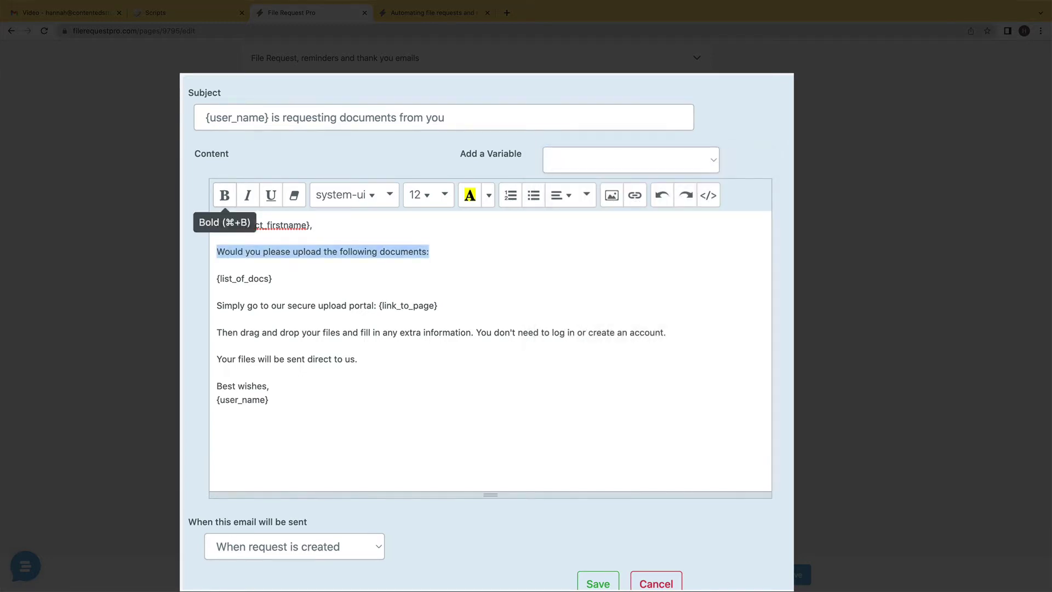
{"action": "left_click", "coordinate": [223, 196]}
{"action": "left_click", "coordinate": [272, 279]}
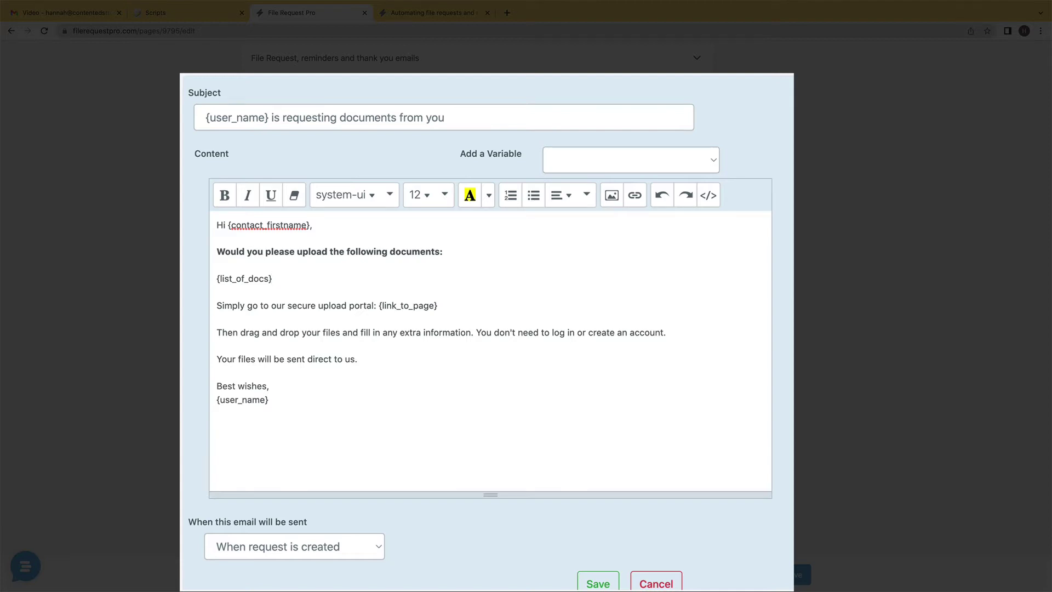
{"action": "left_click", "coordinate": [294, 546]}
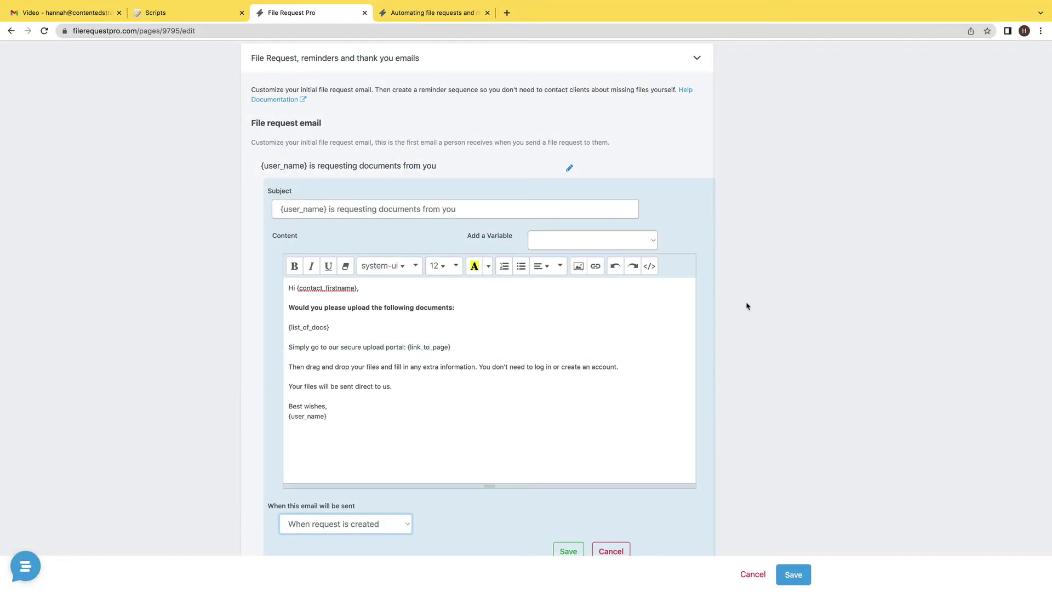
{"action": "scroll", "coordinate": [747, 305], "scroll_direction": "down", "scroll_amount": 1}
{"action": "scroll", "coordinate": [747, 305], "scroll_direction": "down", "scroll_amount": 3}
{"action": "scroll", "coordinate": [747, 306], "scroll_direction": "down", "scroll_amount": 1}
{"action": "scroll", "coordinate": [748, 306], "scroll_direction": "down", "scroll_amount": 3}
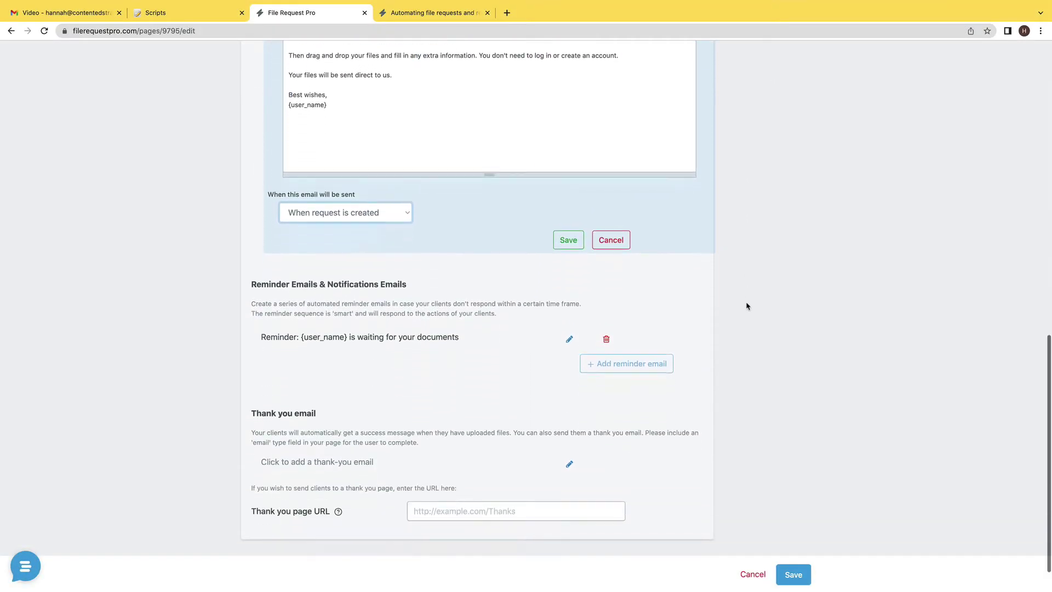
{"action": "scroll", "coordinate": [746, 306], "scroll_direction": "down", "scroll_amount": 1}
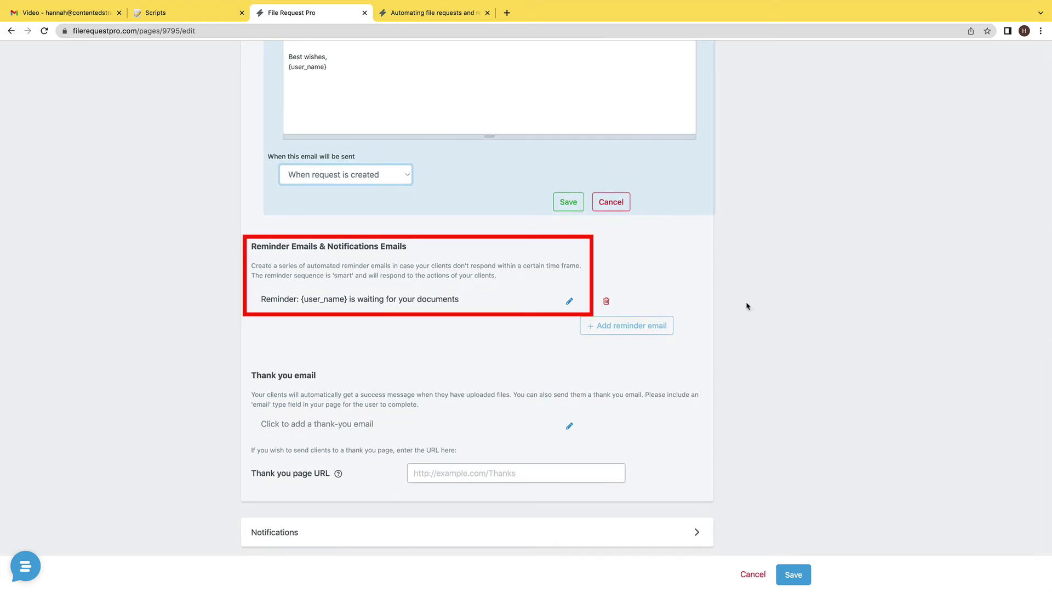
Add the tight-deadline sentence to the first reminder, keeping its 2-day documents-not-received timing
{"action": "left_click", "coordinate": [569, 301]}
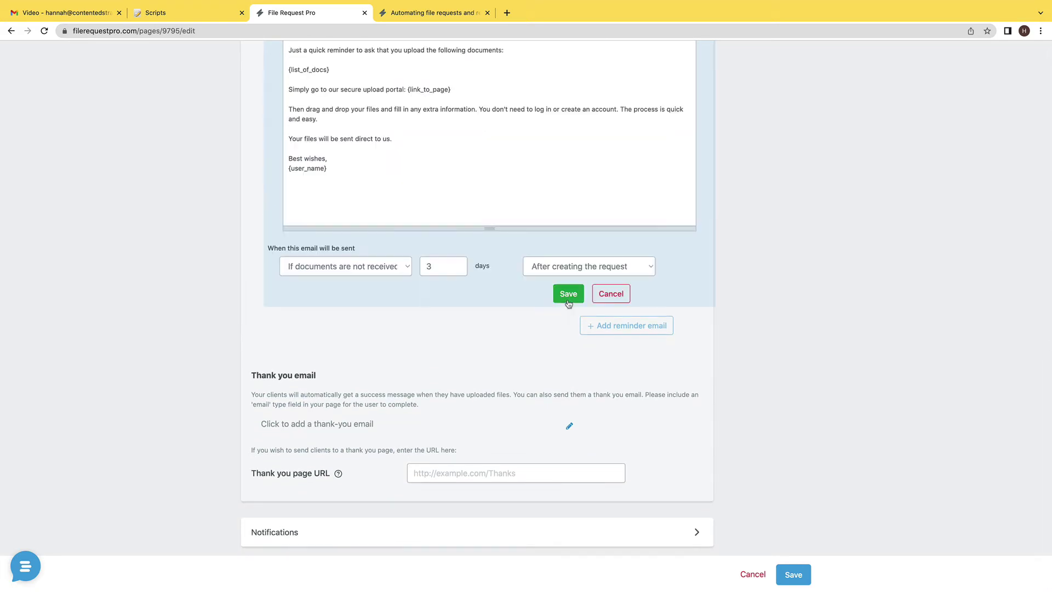
{"action": "scroll", "coordinate": [568, 303], "scroll_direction": "up", "scroll_amount": 2}
{"action": "scroll", "coordinate": [566, 301], "scroll_direction": "up", "scroll_amount": 1}
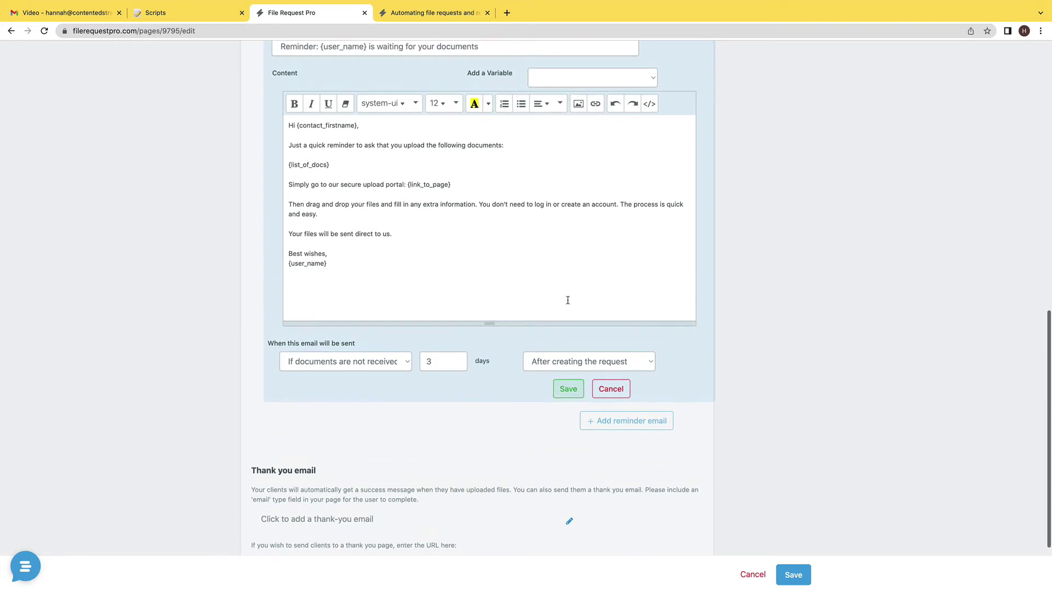
{"action": "scroll", "coordinate": [698, 266], "scroll_direction": "up", "scroll_amount": 1}
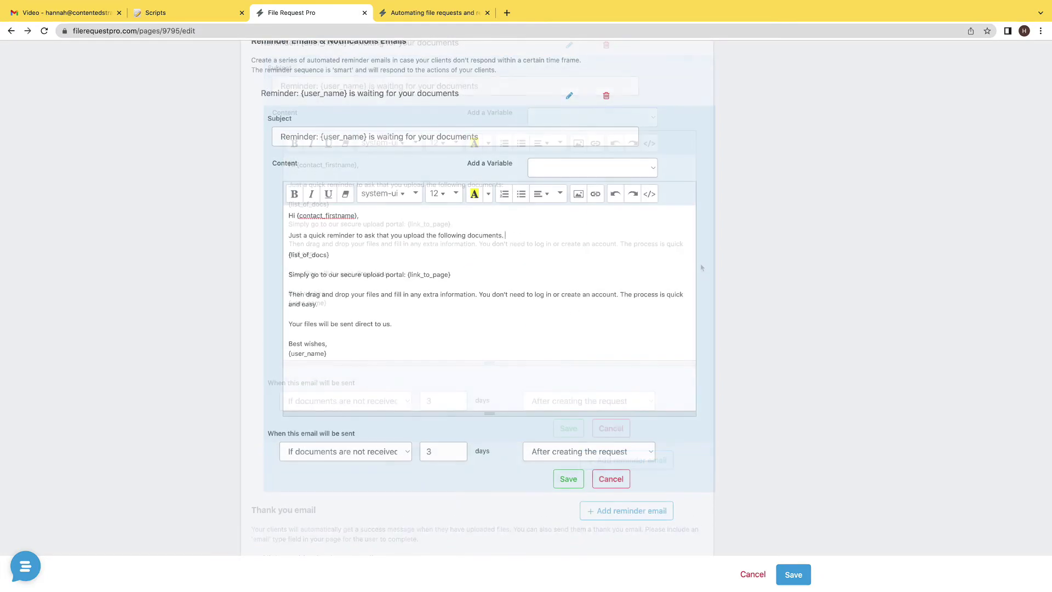
{"action": "type", "text": "We're on a tight deadline. It won't take long, we promise."}
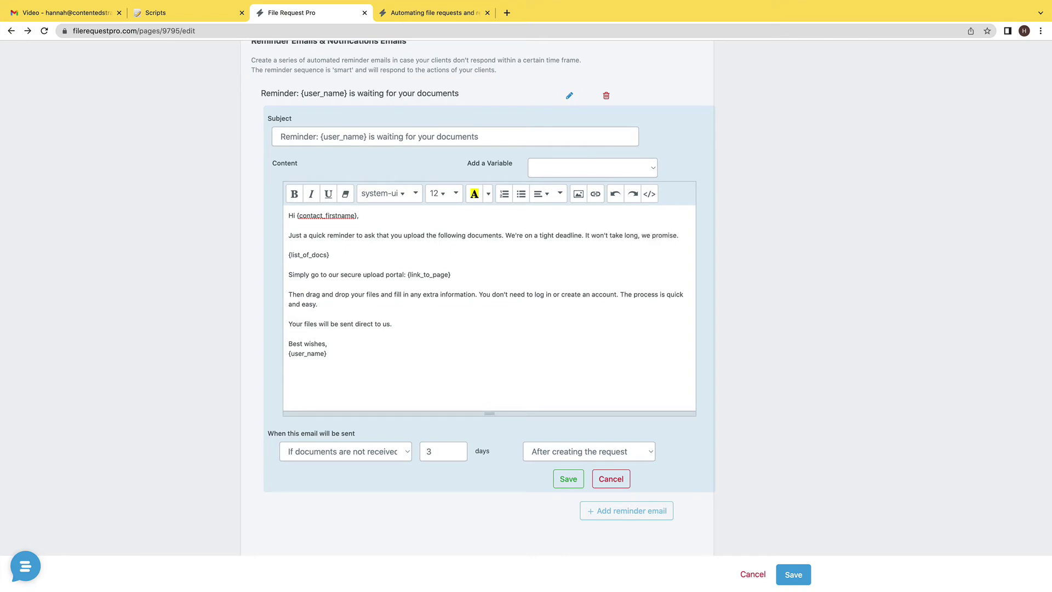
{"action": "left_click", "coordinate": [393, 450]}
{"action": "left_click", "coordinate": [396, 454]}
{"action": "left_click", "coordinate": [428, 452]}
{"action": "left_click", "coordinate": [569, 453]}
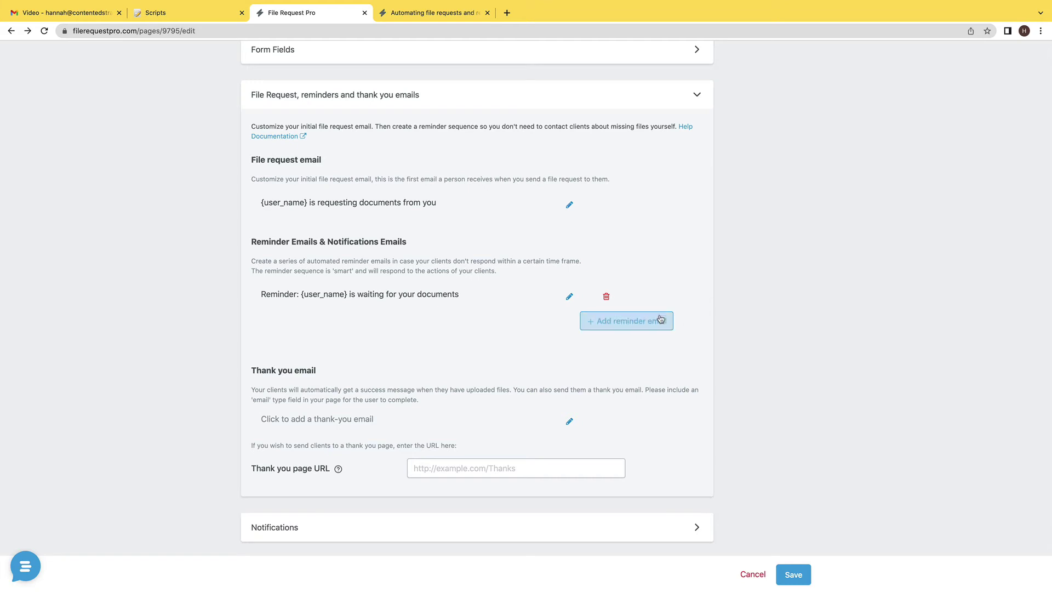
Create an 'Urgent' second reminder asking for the documents as soon as possible, sent after 4 days
{"action": "left_click", "coordinate": [631, 322]}
{"action": "type", "text": "Urgent Reminder: {user_name} is waiting for your documents"}
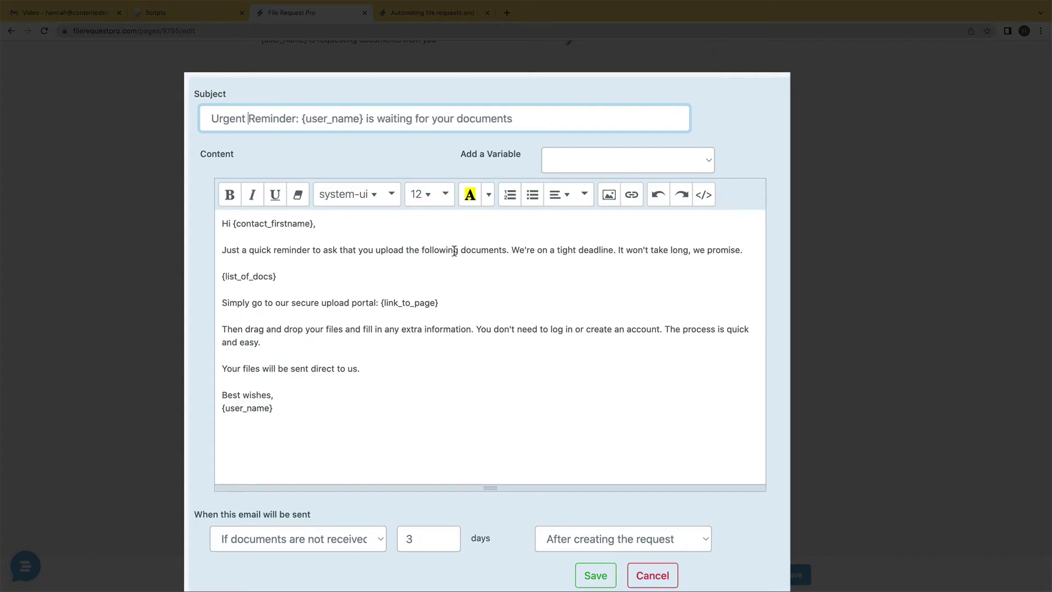
{"action": "left_click_drag", "start_coordinate": [376, 251], "coordinate": [214, 257]}
{"action": "type", "text": "Please"}
{"action": "left_click", "coordinate": [383, 250]}
{"action": "type", "text": "as soon as possible"}
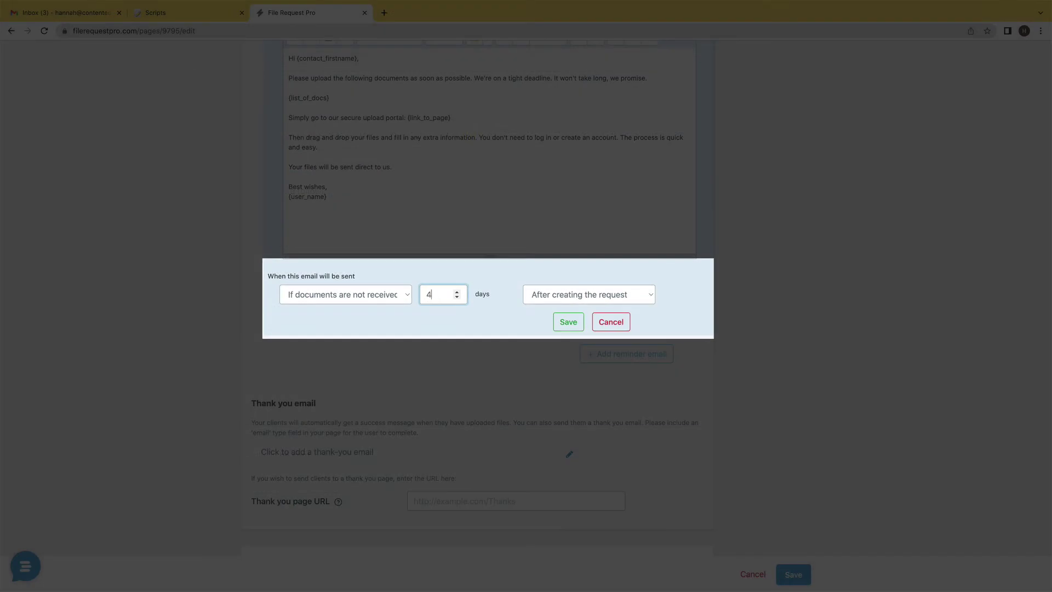
{"action": "left_click", "coordinate": [537, 294]}
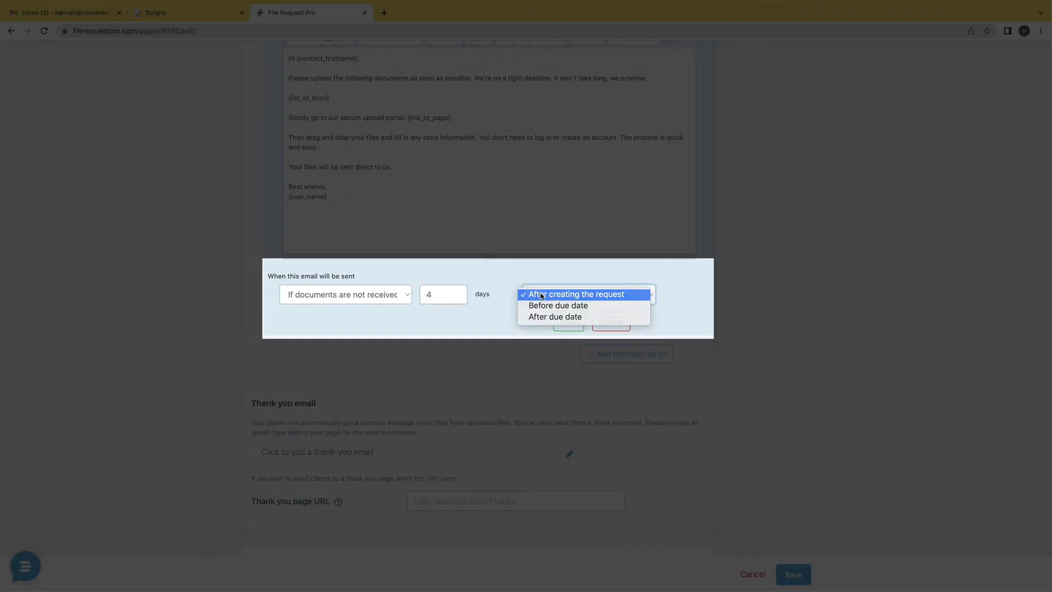
{"action": "left_click", "coordinate": [543, 297]}
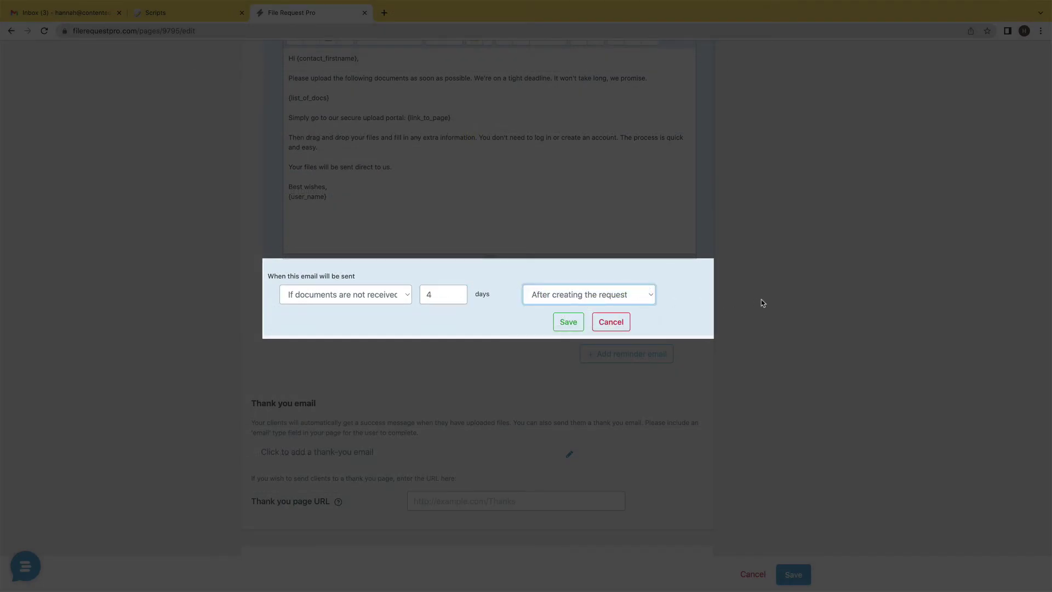
{"action": "left_click", "coordinate": [651, 299]}
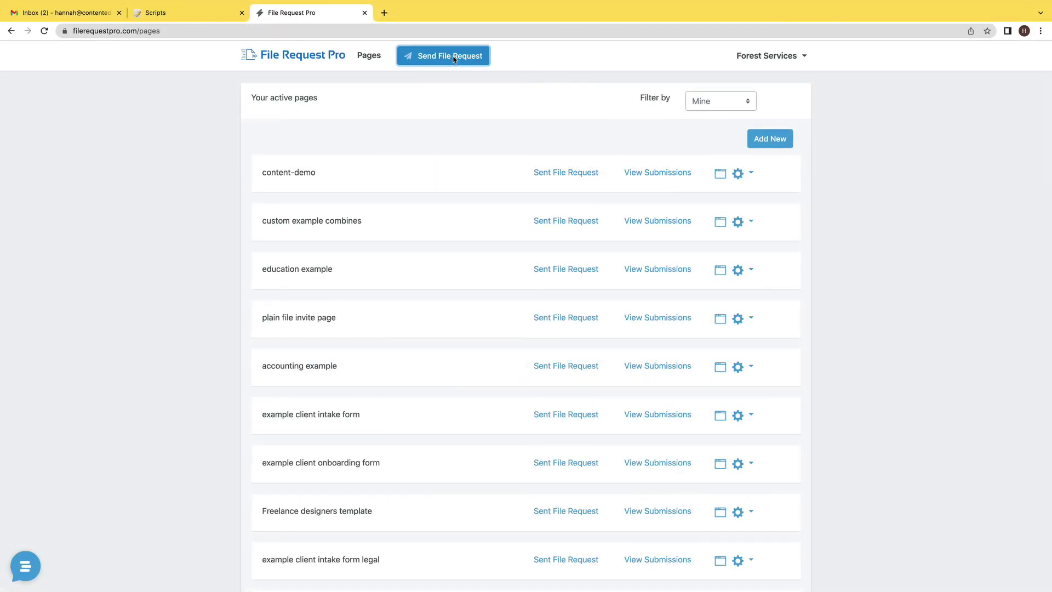
Start a new file request using the video testimonial page
{"action": "left_click", "coordinate": [453, 60]}
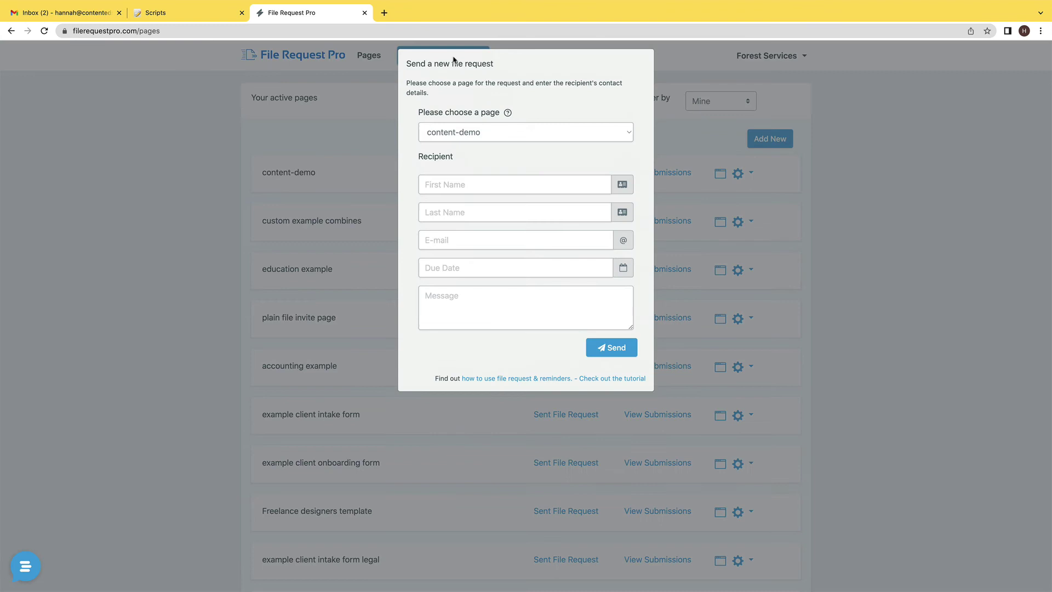
{"action": "left_click", "coordinate": [614, 139]}
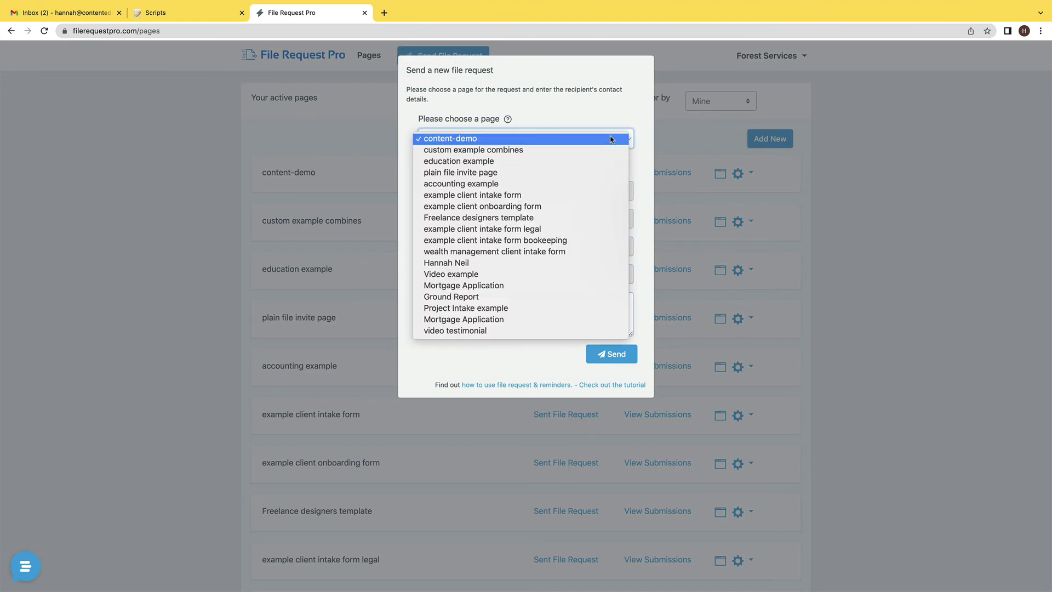
{"action": "left_click", "coordinate": [526, 331]}
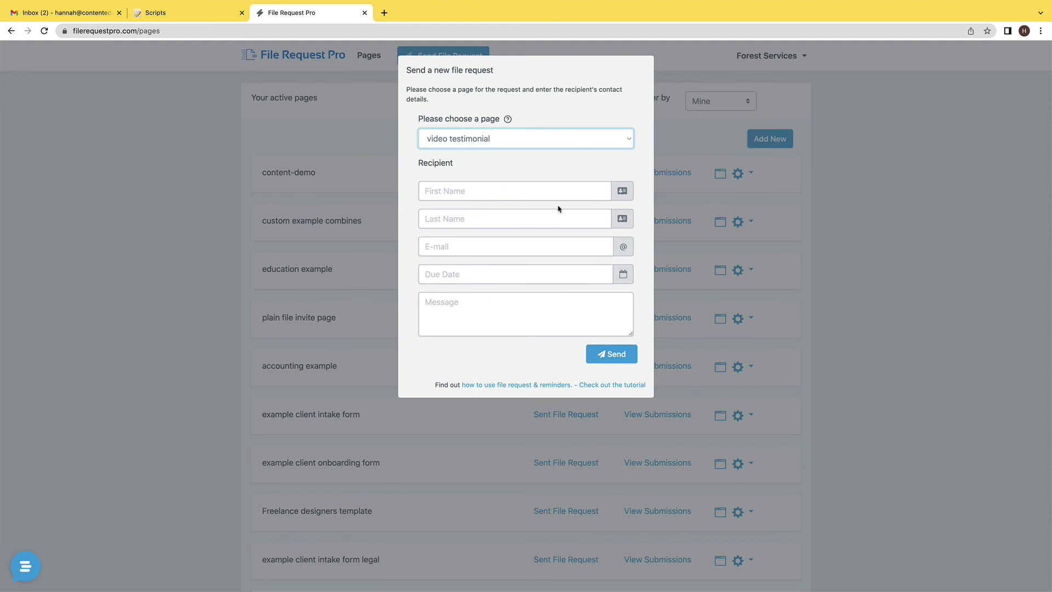
Enter the test recipient's first name, last name and e-mail, and send the request
{"action": "left_click", "coordinate": [576, 192]}
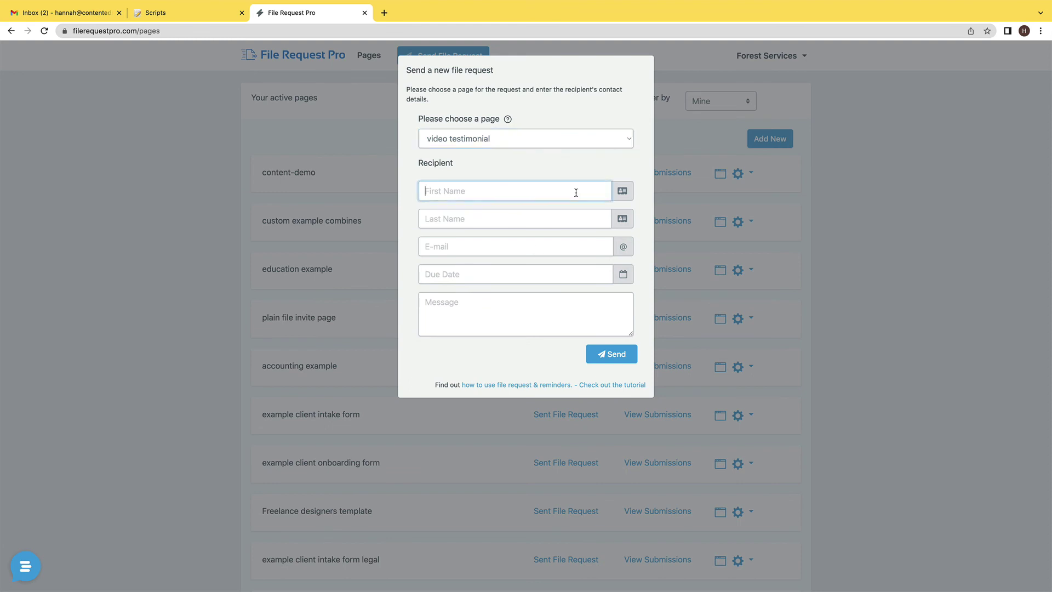
{"action": "type", "text": "Hannah"}
{"action": "key", "text": "Tab"}
{"action": "type", "text": "Test"}
{"action": "left_click", "coordinate": [571, 244]}
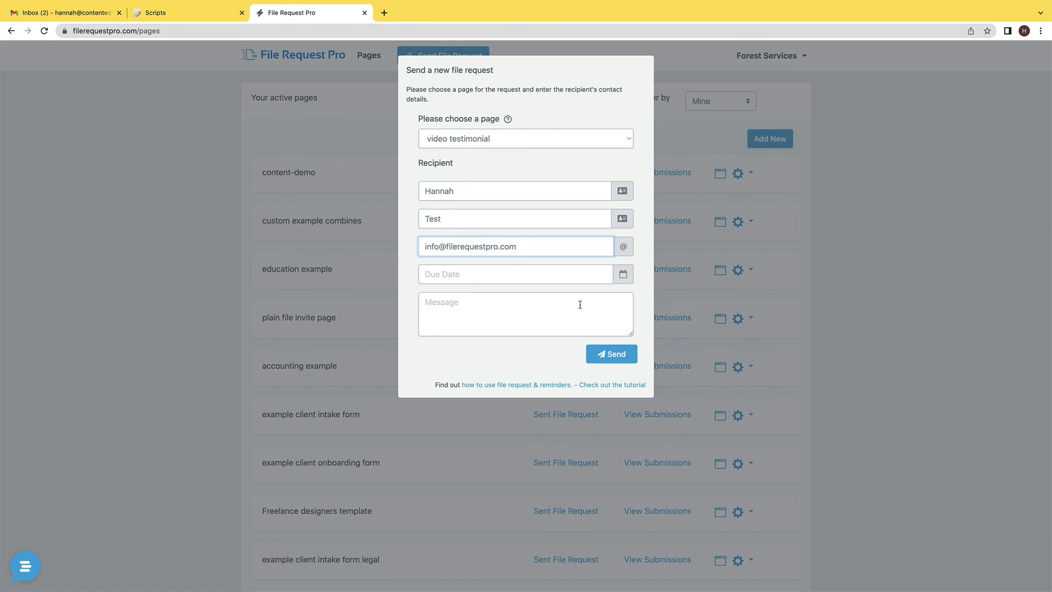
{"action": "left_click", "coordinate": [608, 358]}
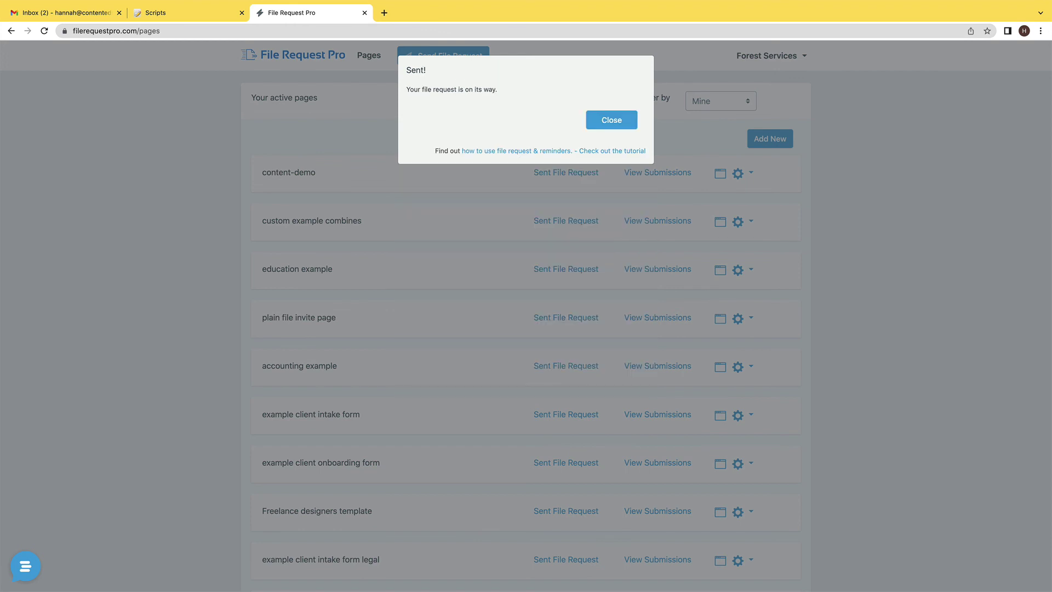